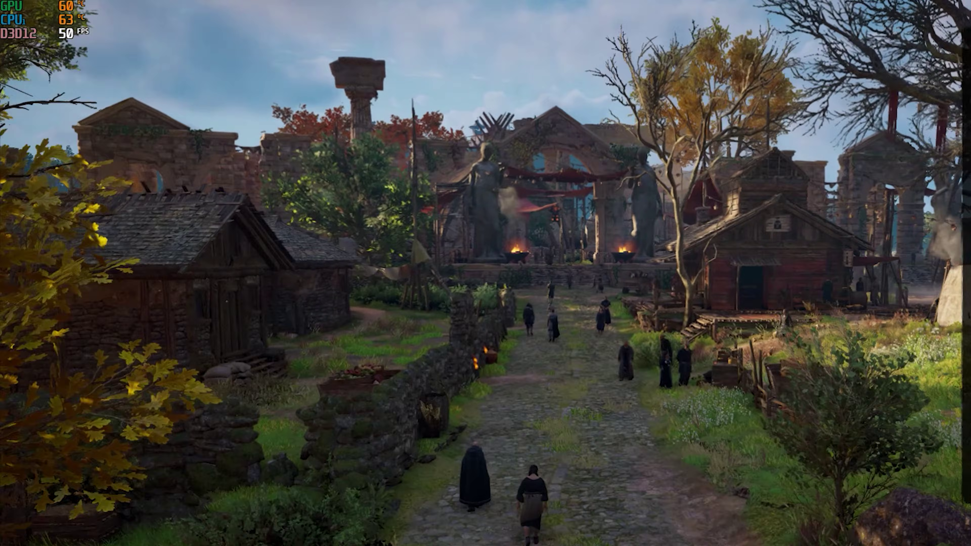
# - Open MSI Afterburner from the system tray and centre its window on screen
pyautogui.click(874, 537)
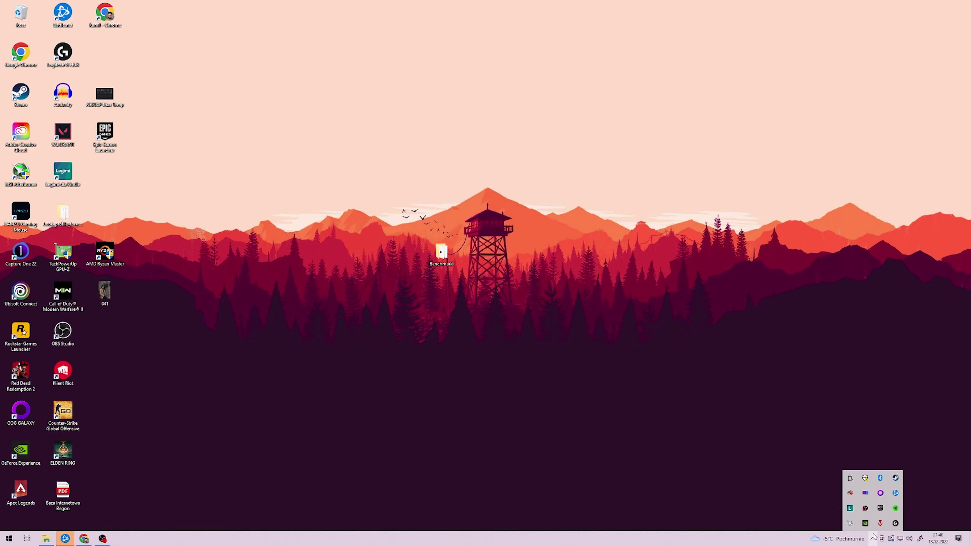
pyautogui.click(866, 524)
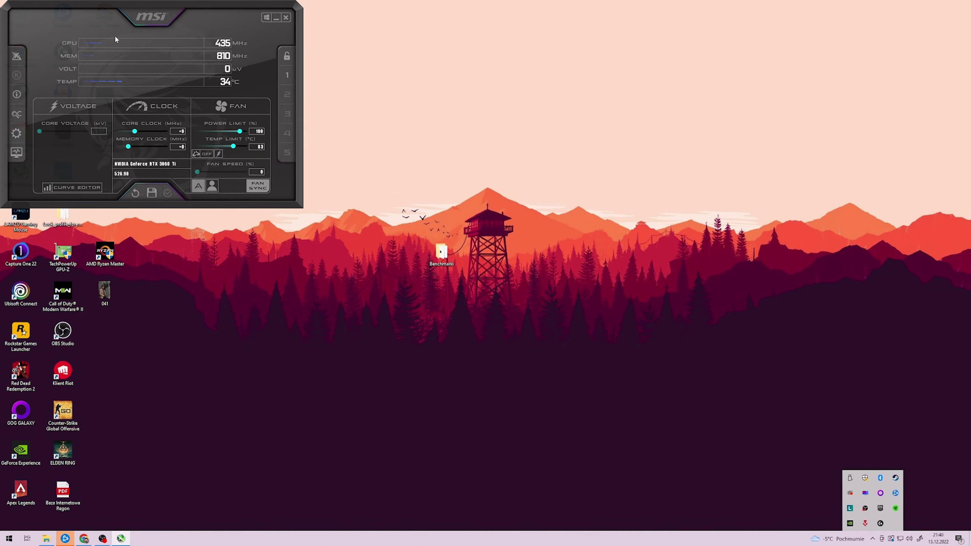
pyautogui.moveTo(115, 38); pyautogui.dragTo(437, 173)
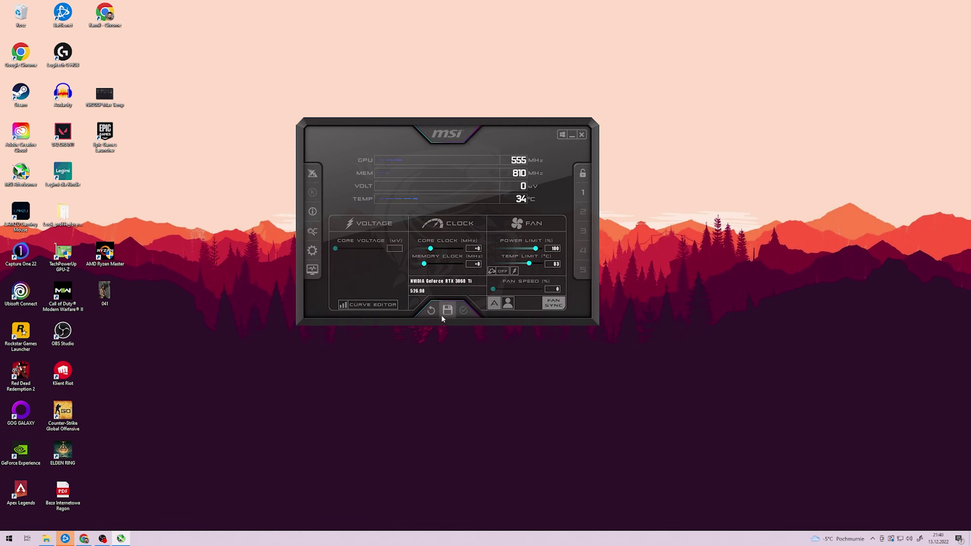
# - Open the hardware monitor, widen it across the screen and scroll to the per-core CPU clocks at 3600 MHz
pyautogui.click(318, 269)
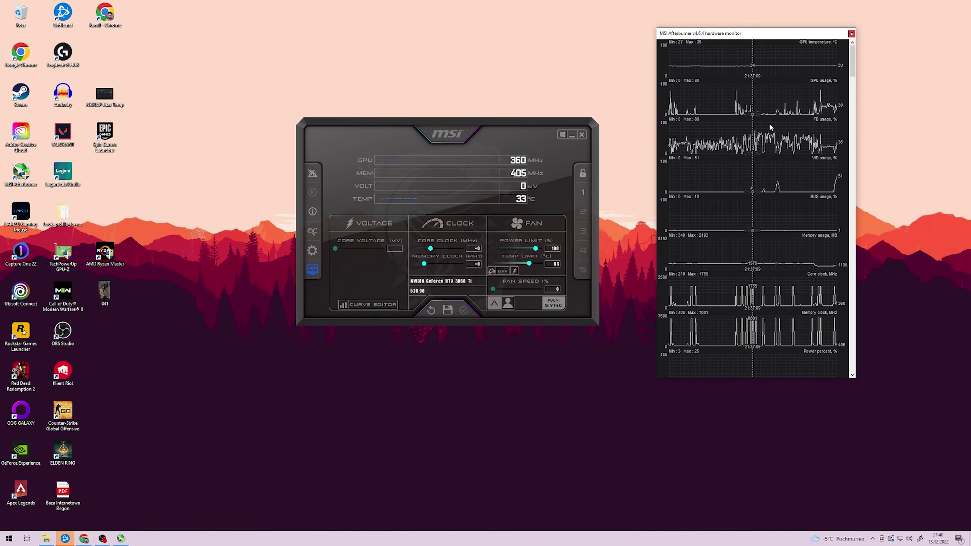
pyautogui.moveTo(657, 138); pyautogui.dragTo(111, 138)
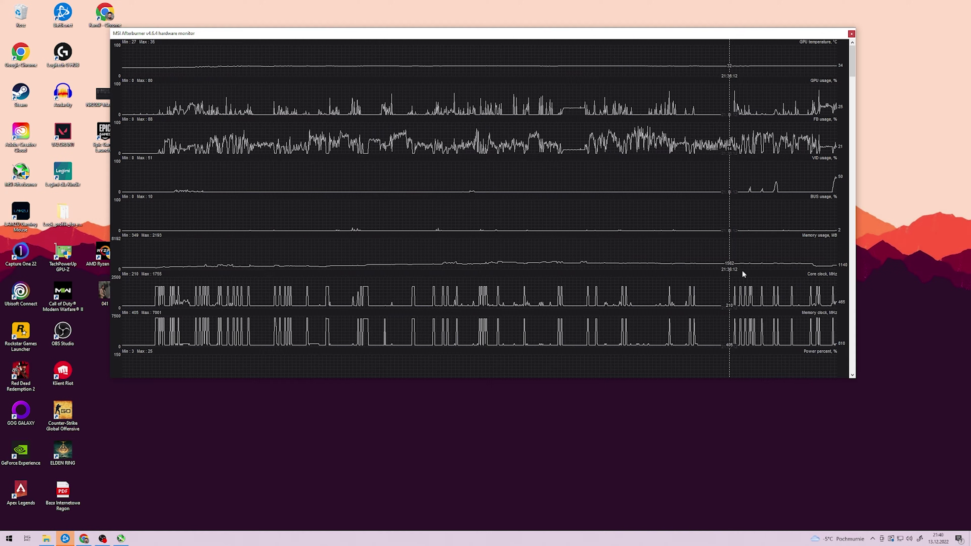
pyautogui.scroll(-3, 766, 270)
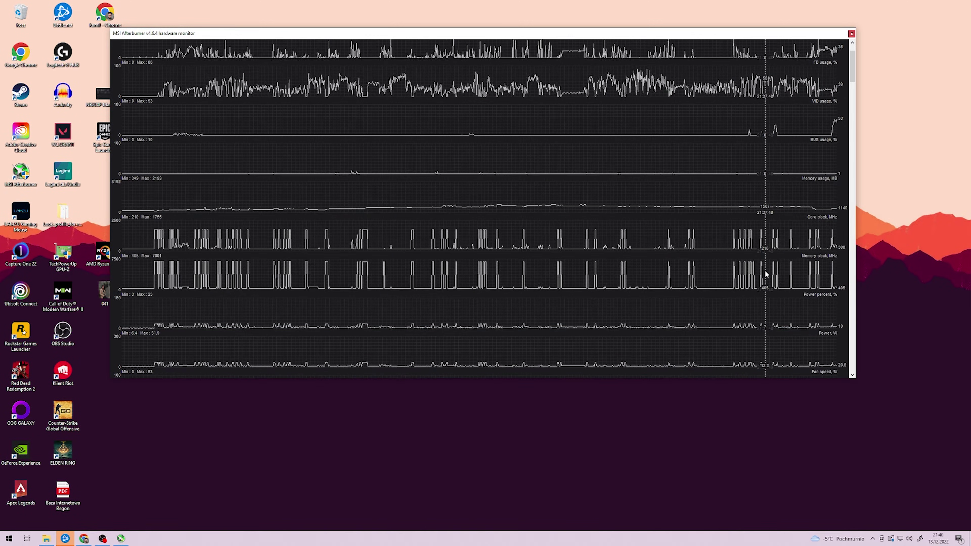
pyautogui.scroll(-5, 765, 271)
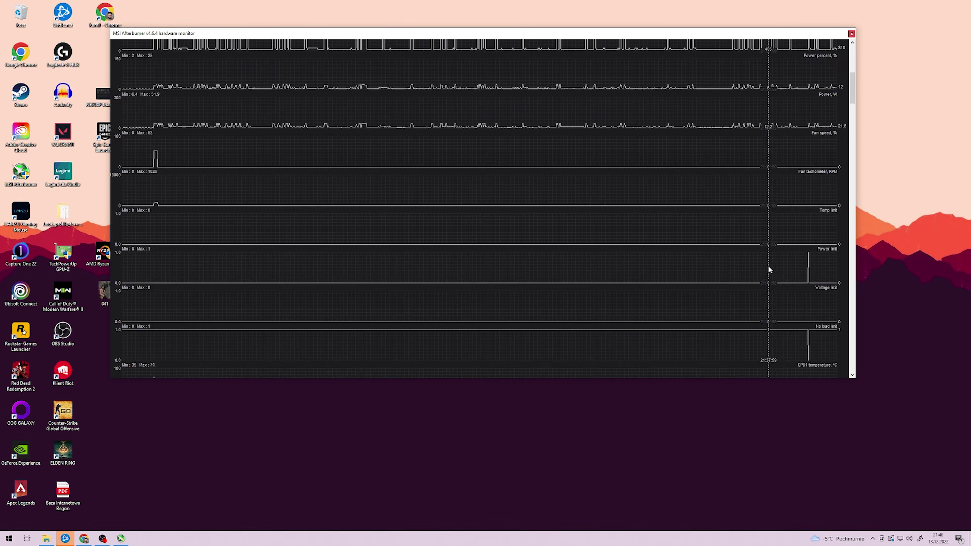
pyautogui.moveTo(853, 90); pyautogui.dragTo(859, 194)
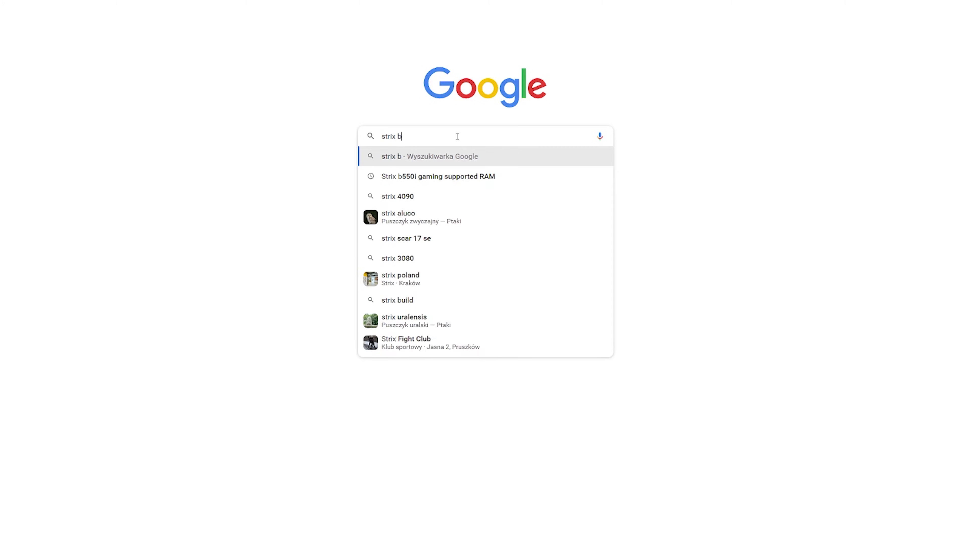
# - Search 'b550-i chipset update' and open the ROG STRIX B550-I GAMING support page
pyautogui.write('b5')
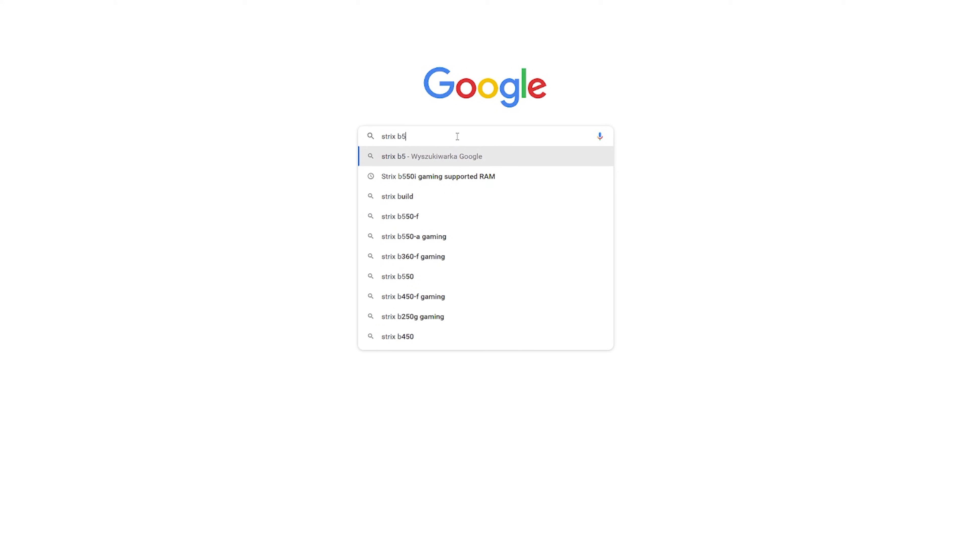
pyautogui.write('50-i c')
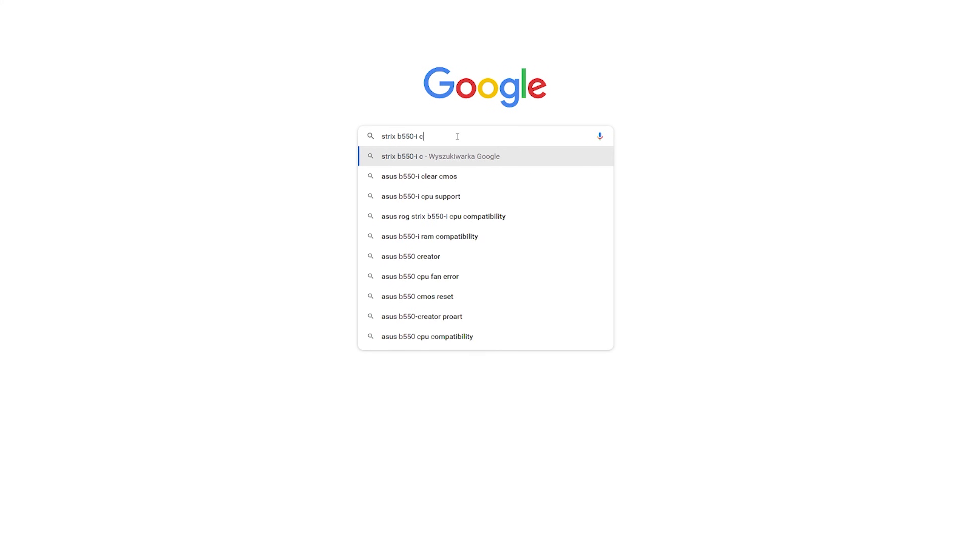
pyautogui.write('hipset update')
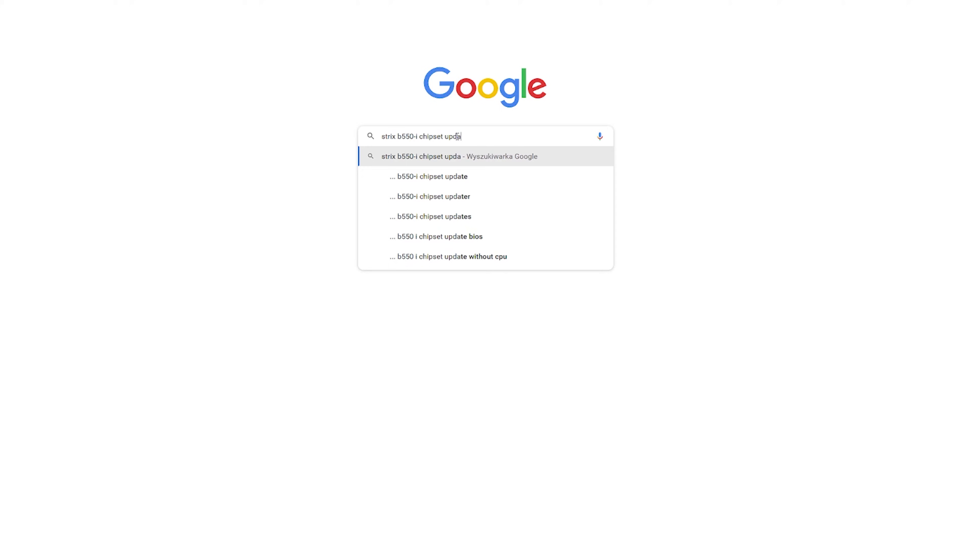
pyautogui.press('Return')
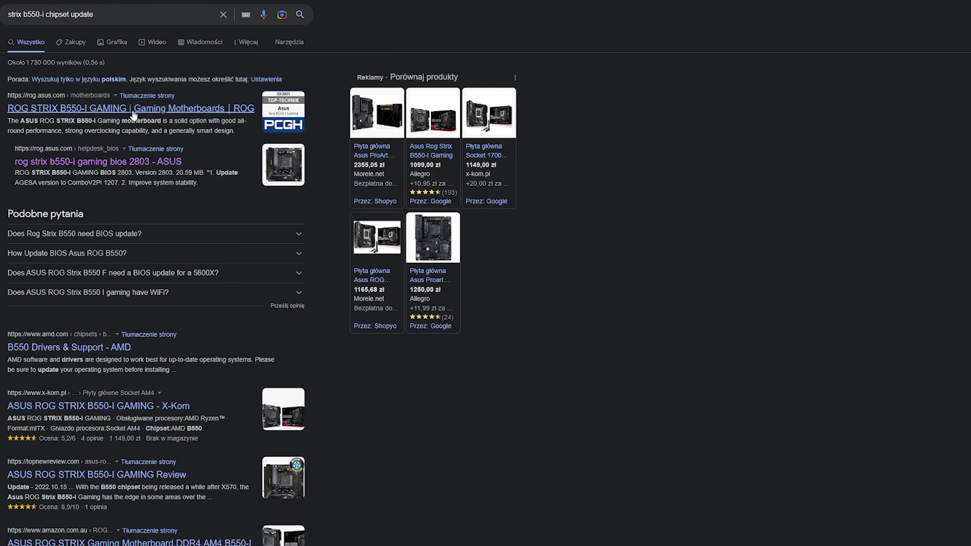
pyautogui.click(104, 110)
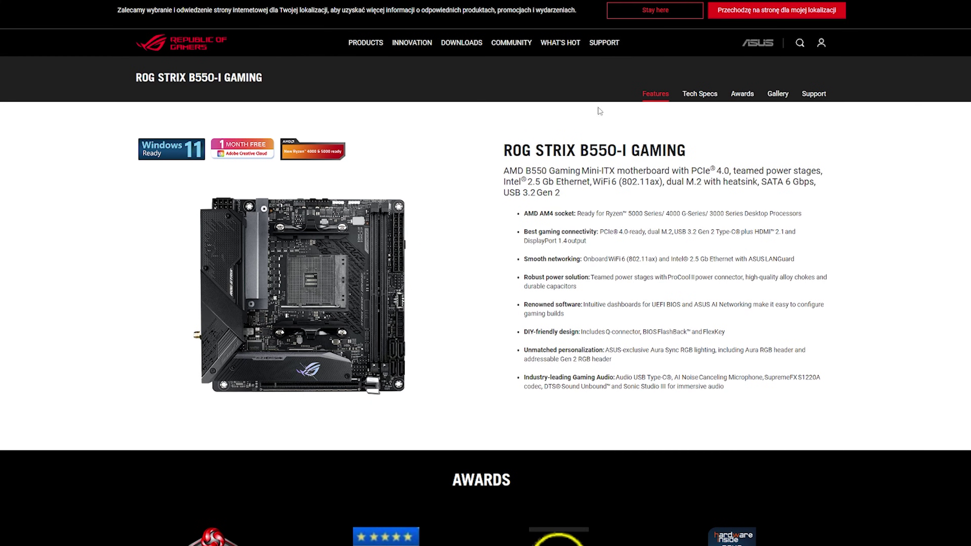
pyautogui.click(812, 98)
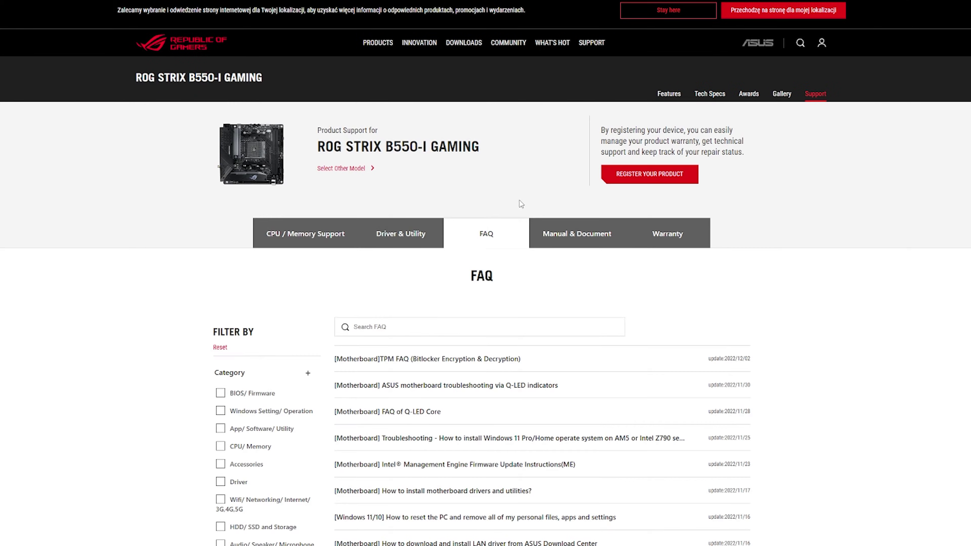
# - List Windows 10 64-bit drivers and locate AMD Chipset driver V3.10.22.706
pyautogui.click(410, 241)
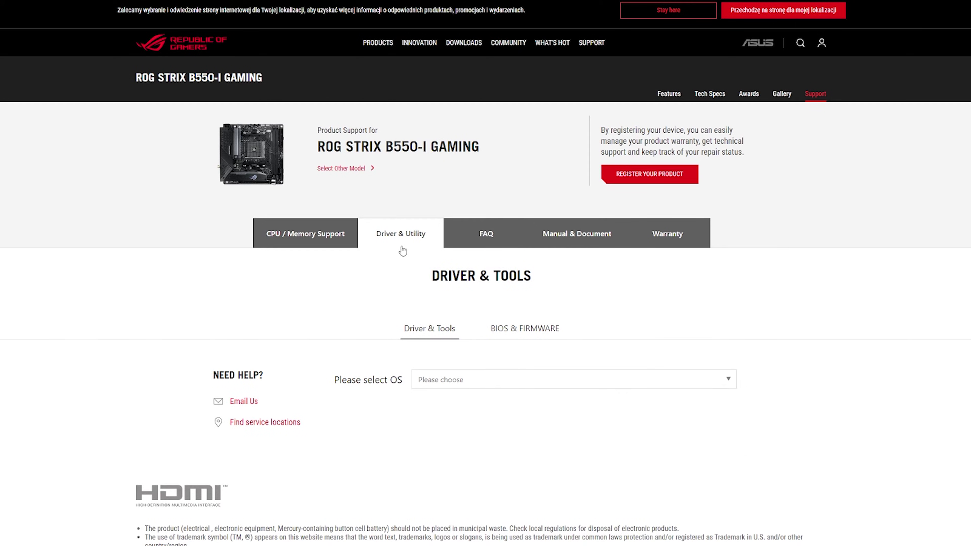
pyautogui.click(464, 380)
pyautogui.click(465, 415)
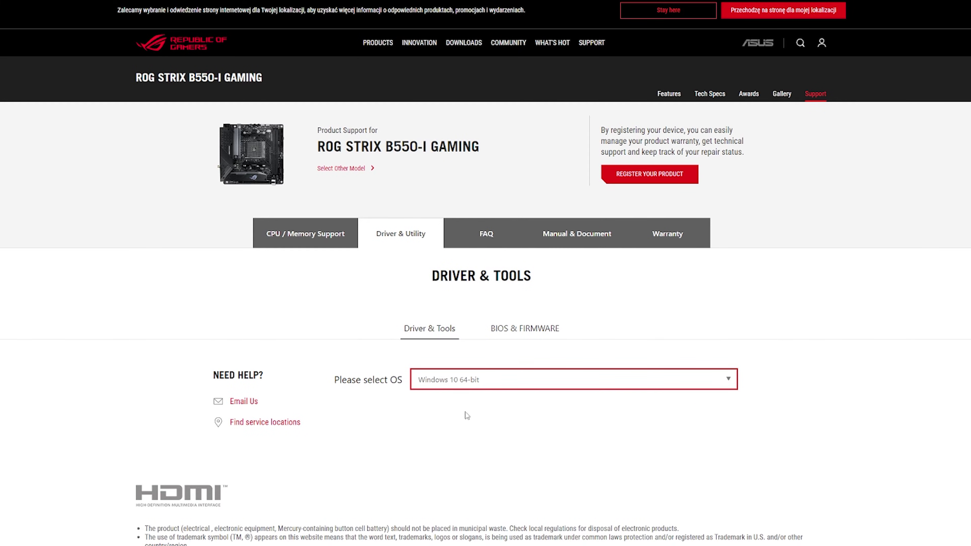
pyautogui.scroll(-8, 457, 417)
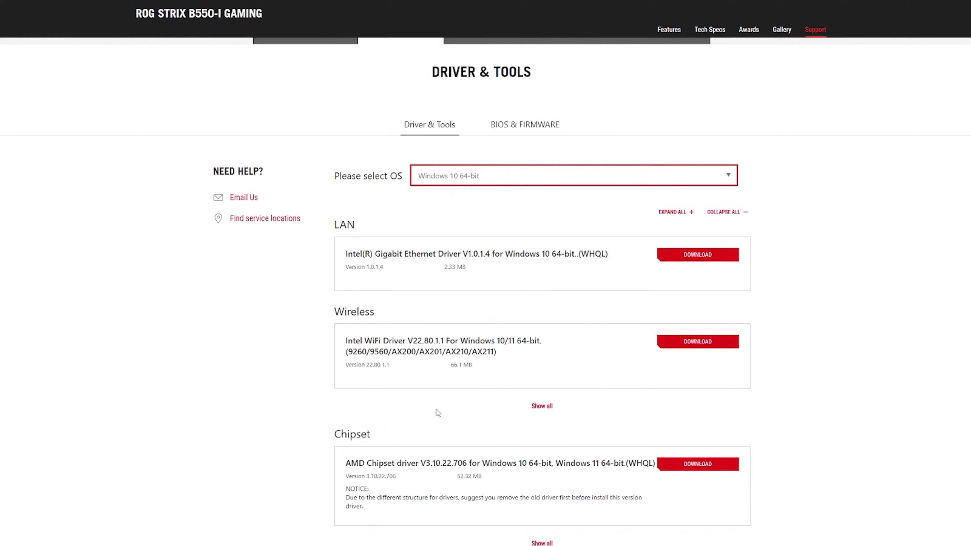
pyautogui.moveTo(632, 378); pyautogui.dragTo(333, 349)
pyautogui.click(334, 349)
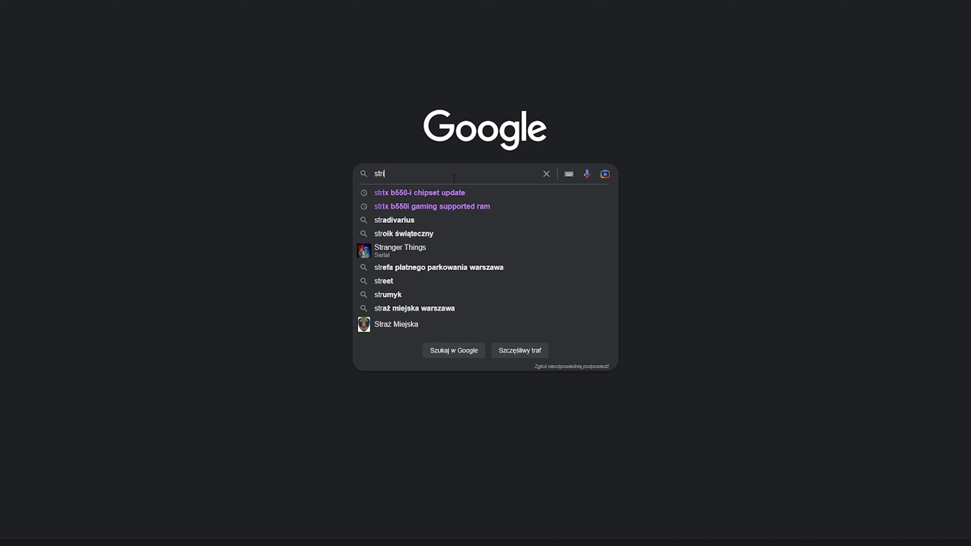
# - Search for the B550-I BIOS, stay on the page and scroll to BIOS 2803 (20.59 MB)
pyautogui.write('ix b')
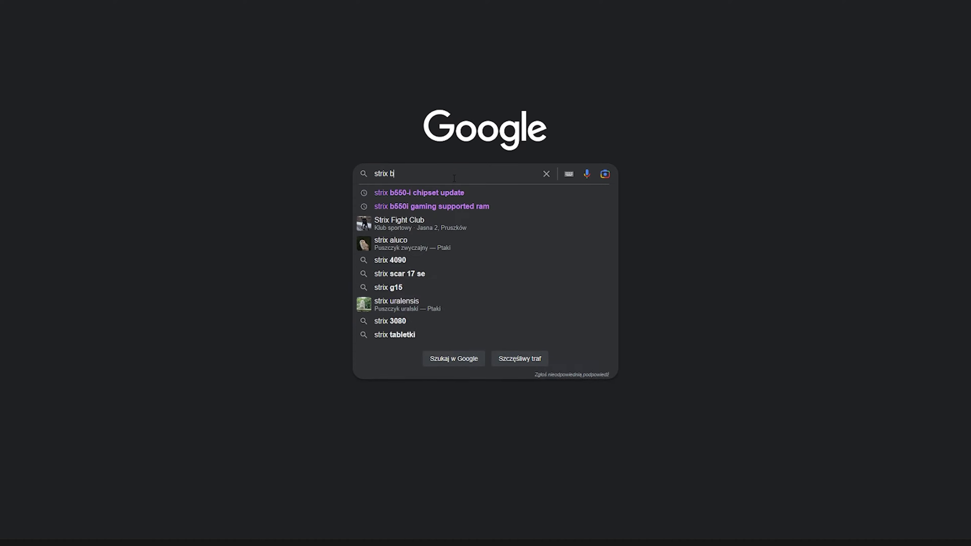
pyautogui.write('550-i bios')
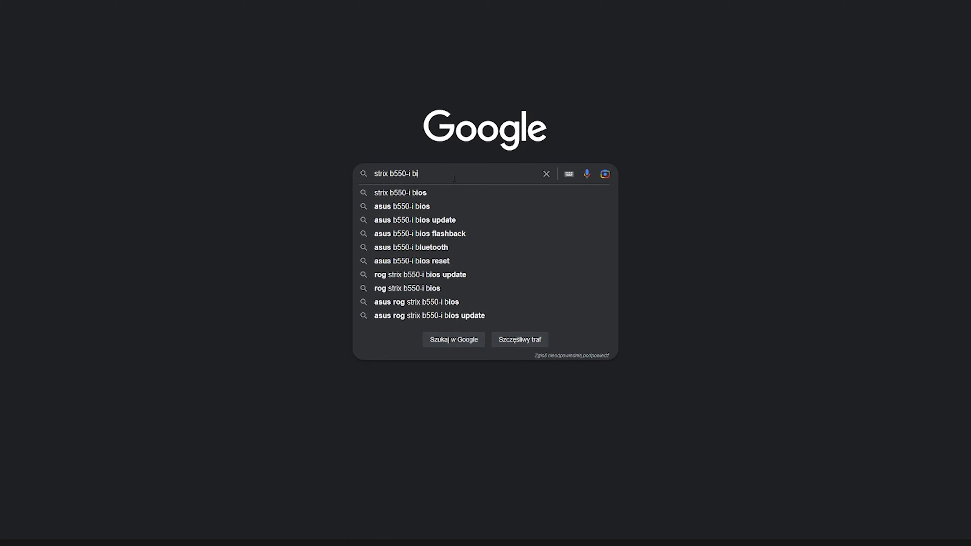
pyautogui.press('Return')
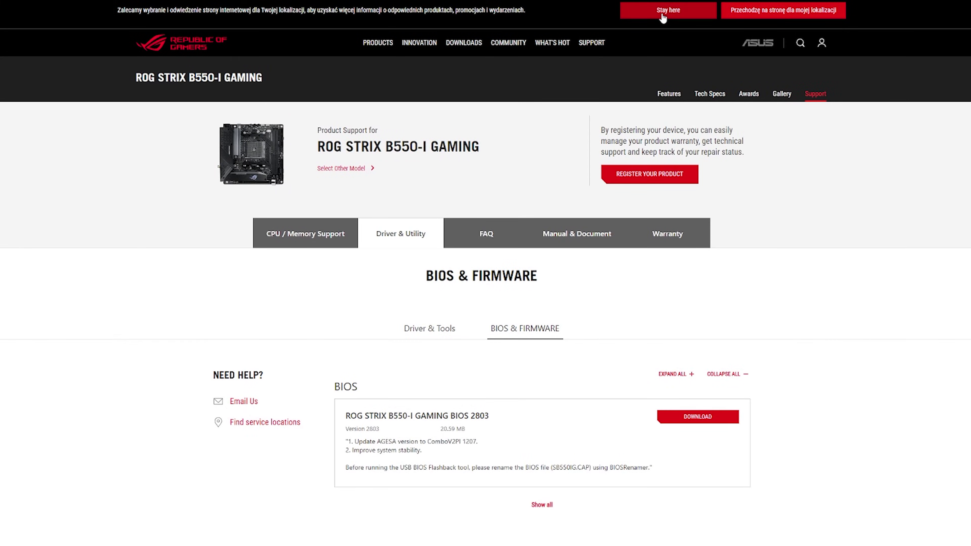
pyautogui.click(662, 15)
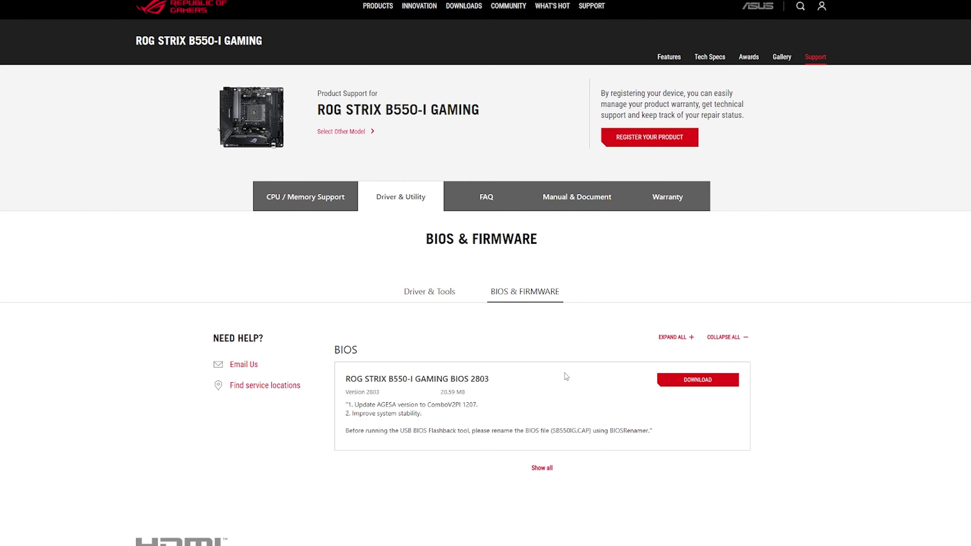
pyautogui.scroll(-1, 641, 354)
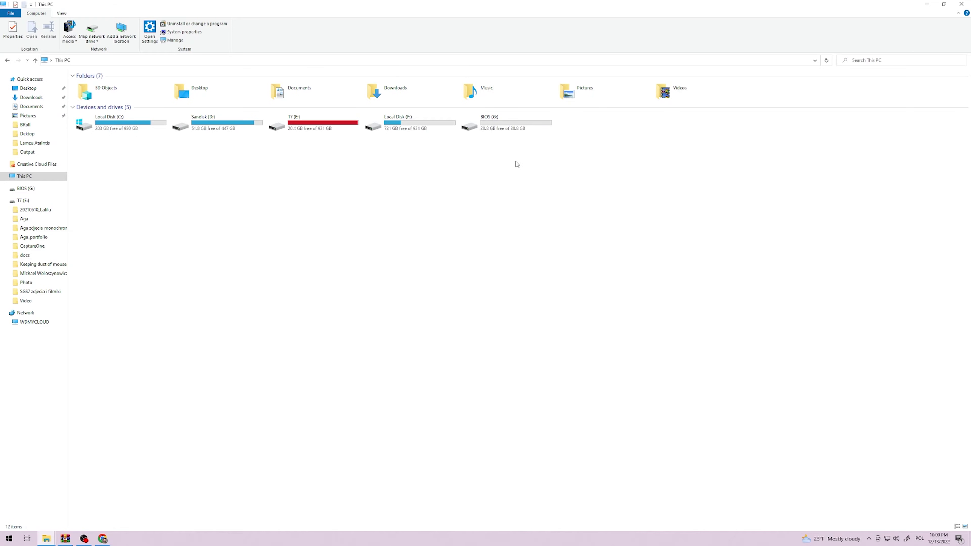
# - Format the BIOS (G:) drive as FAT32
pyautogui.click(504, 129)
pyautogui.rightClick(503, 128)
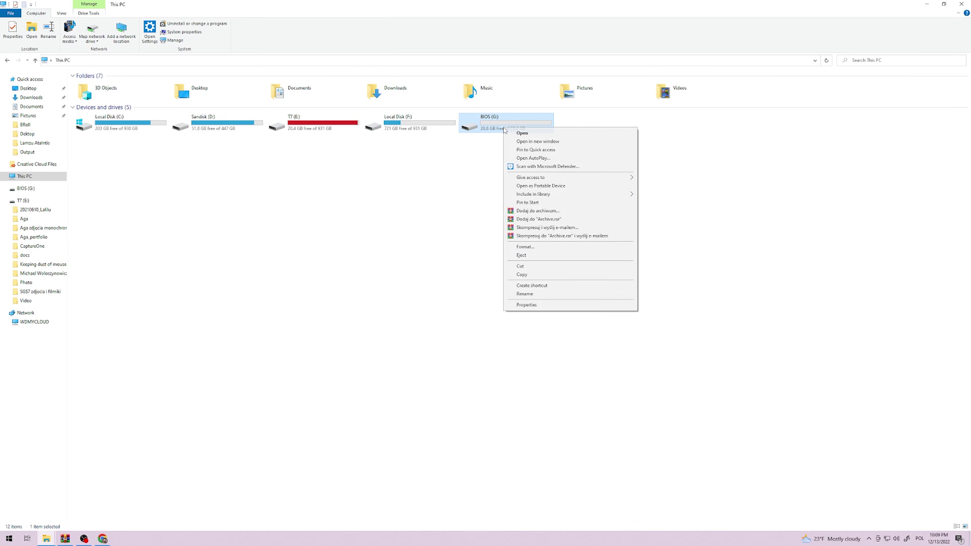
pyautogui.click(526, 247)
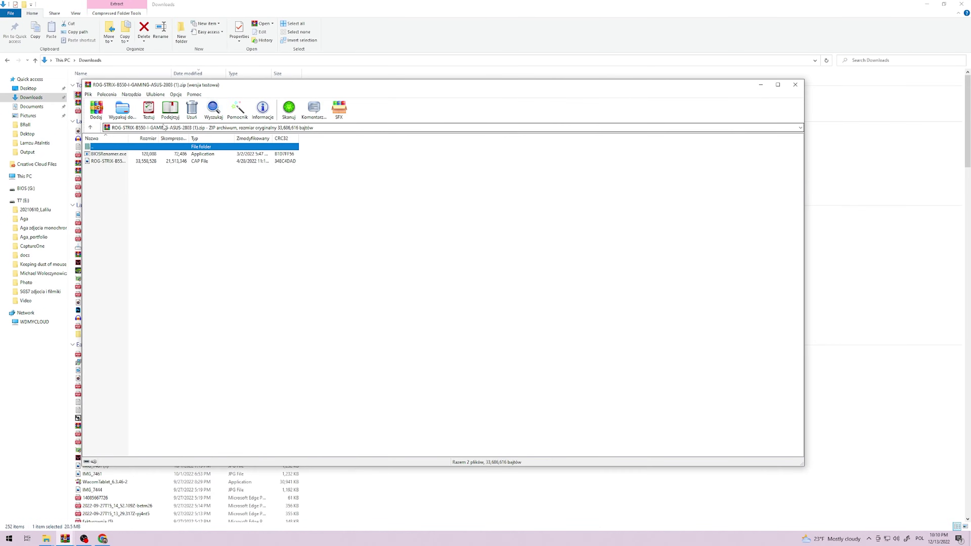
# - Extract the BIOS archive to BIOS (G:) with WinRAR and run BIOSRenamer there
pyautogui.click(123, 114)
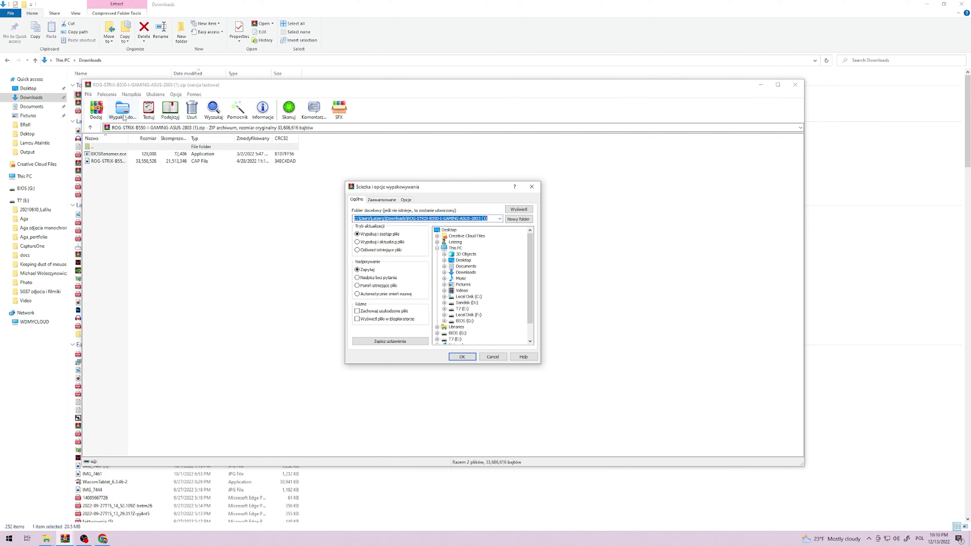
pyautogui.click(465, 321)
pyautogui.click(466, 356)
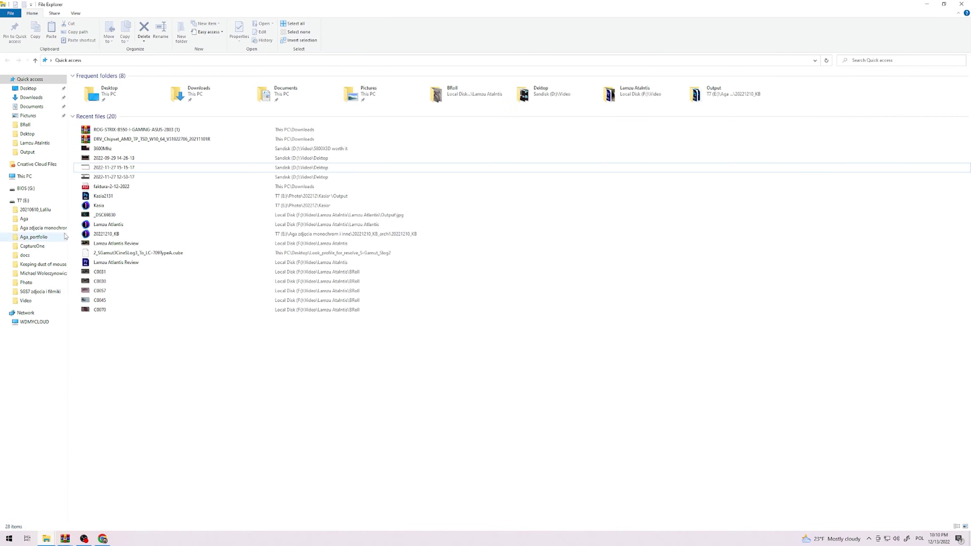
pyautogui.click(42, 189)
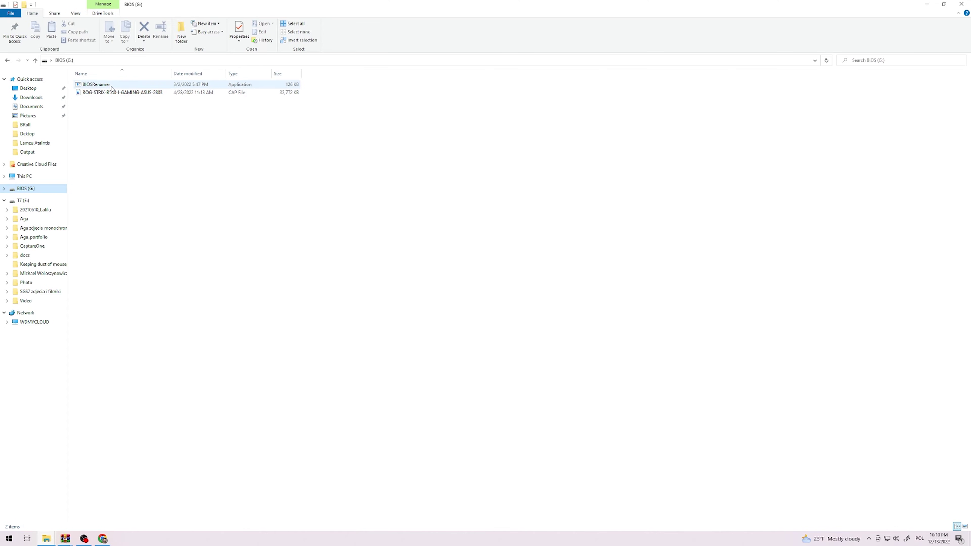
pyautogui.doubleClick(96, 84)
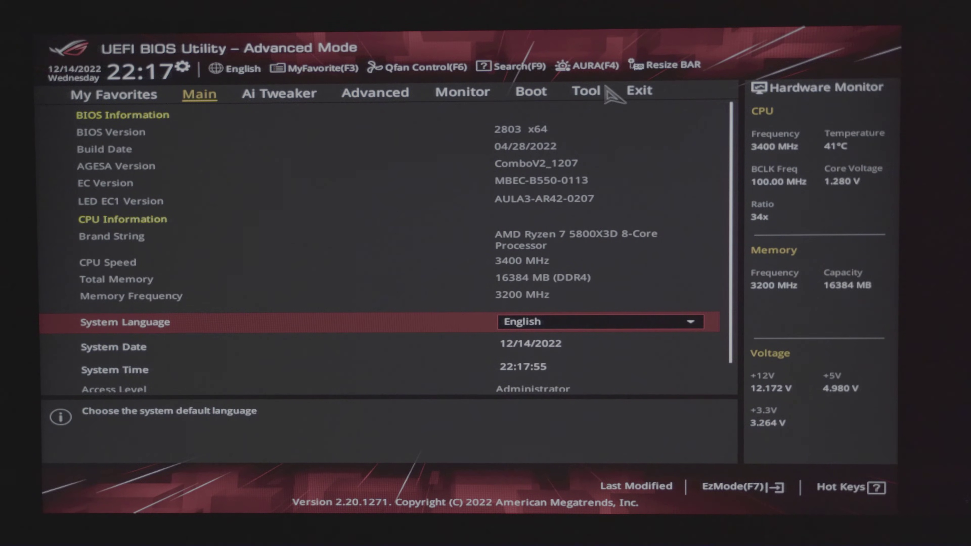
# - Flash BIOS 2803 from SB550IG.CAP with ASUS EZ Flash 3, accepting the Bitlocker notice
pyautogui.click(596, 92)
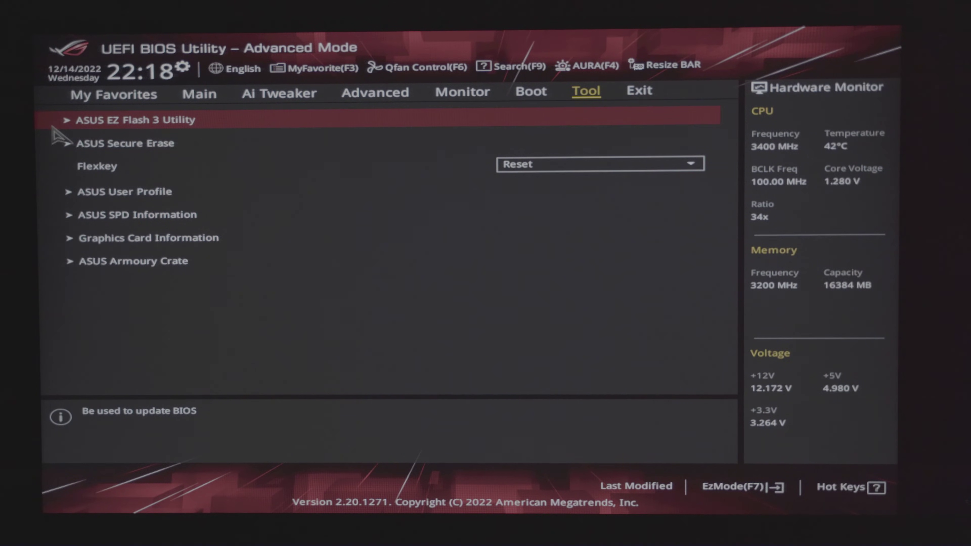
pyautogui.click(90, 122)
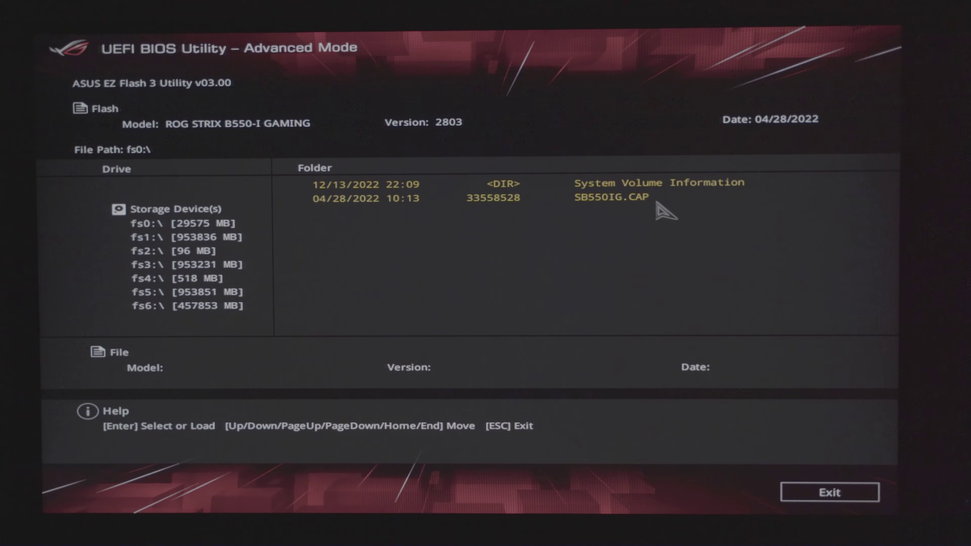
pyautogui.click(364, 201)
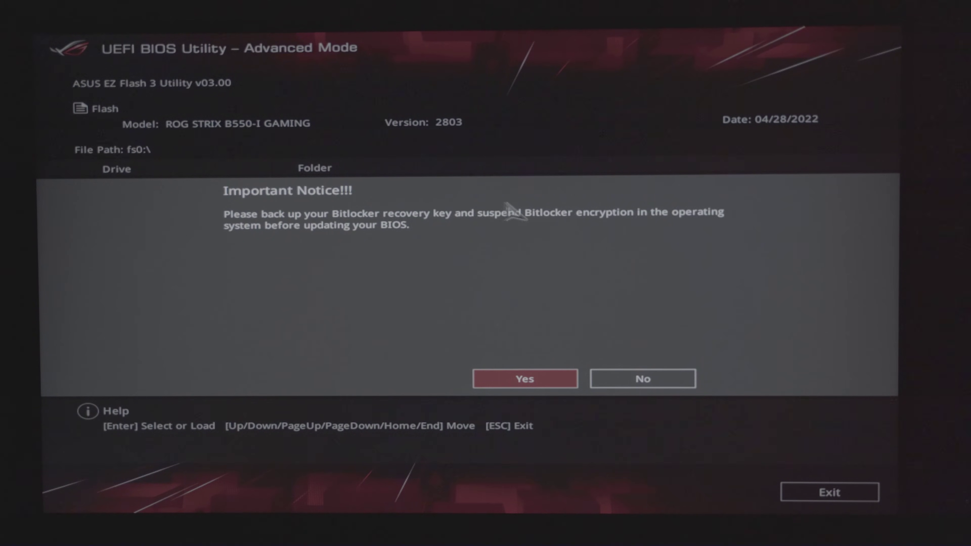
pyautogui.press('Return')
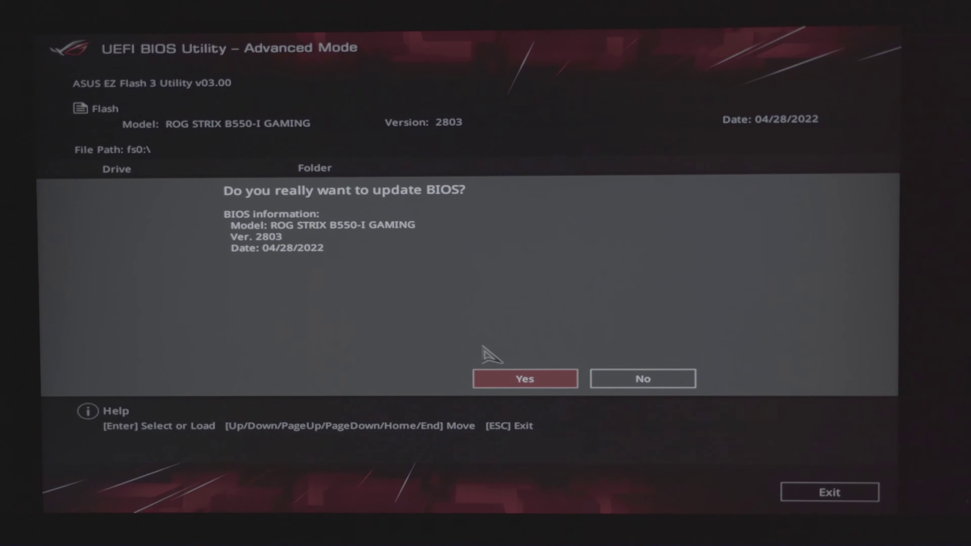
pyautogui.click(499, 385)
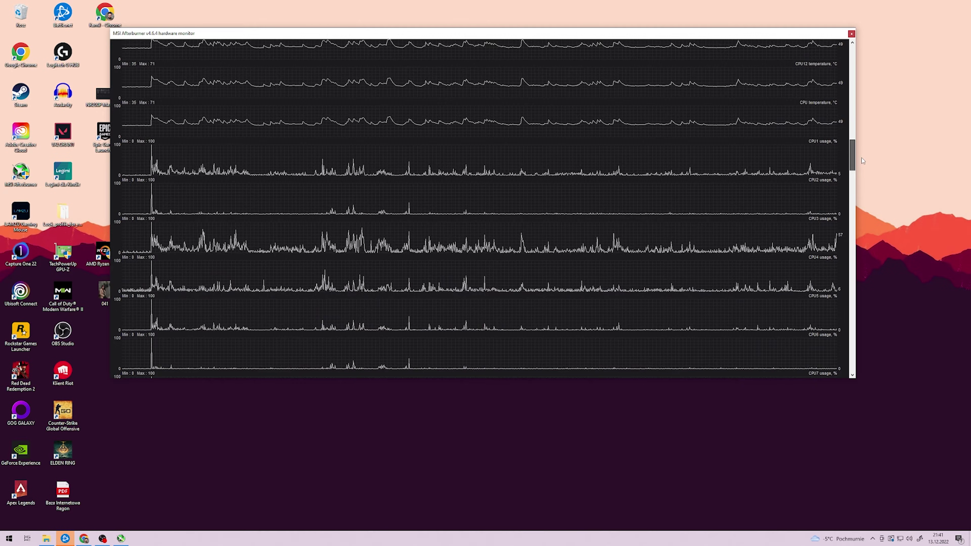
pyautogui.moveTo(862, 158); pyautogui.dragTo(859, 196)
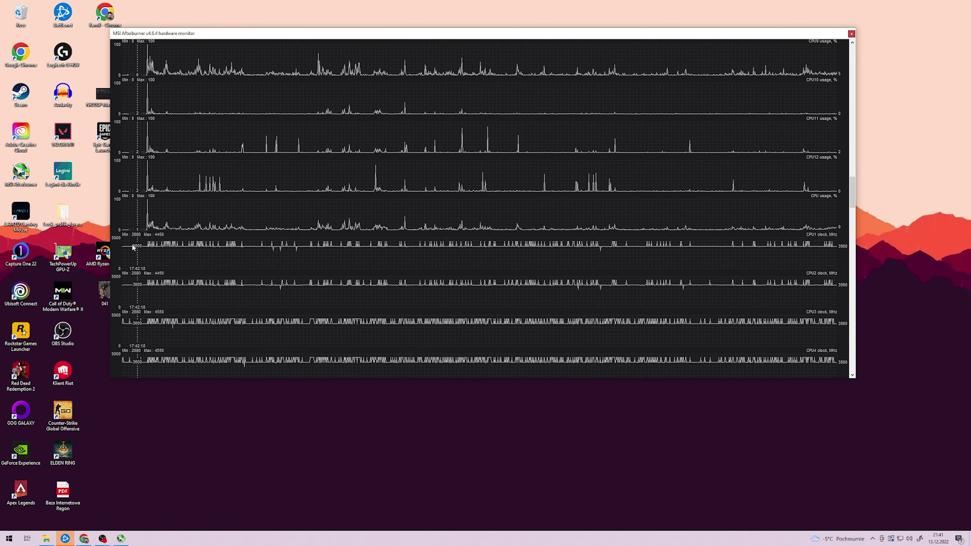
pyautogui.click(119, 515)
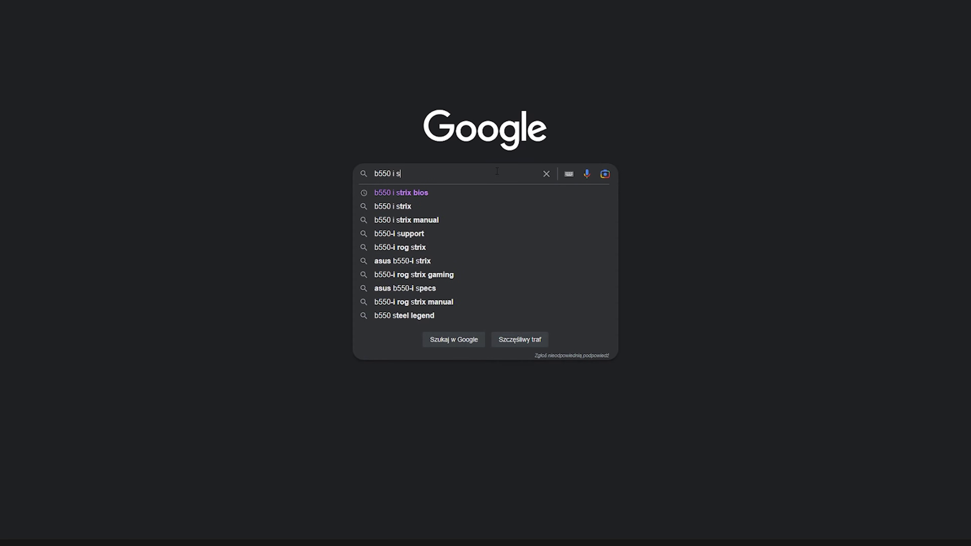
# - Open the B550-I Strix manual PDF and mark the Clear CMOS header in the page 14–15 layout
pyautogui.write('trix')
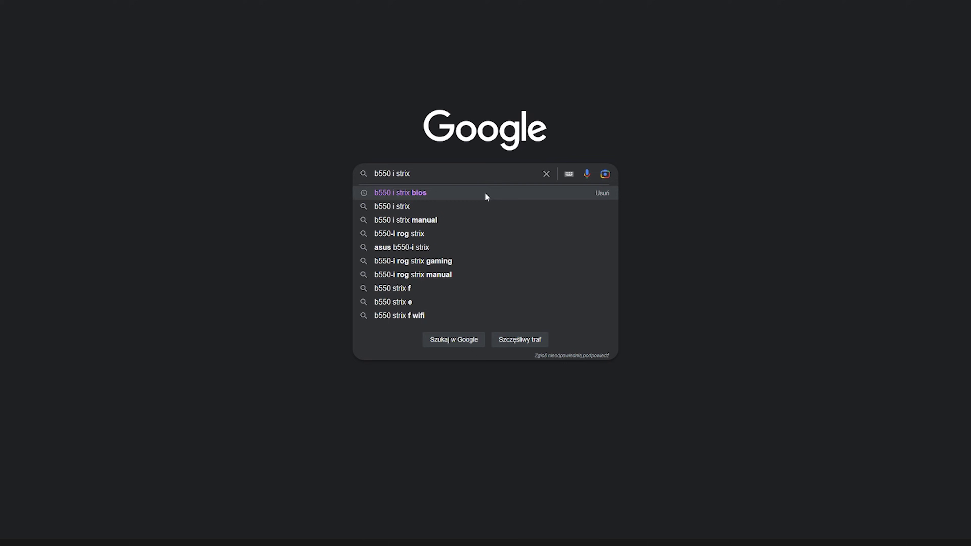
pyautogui.click(453, 218)
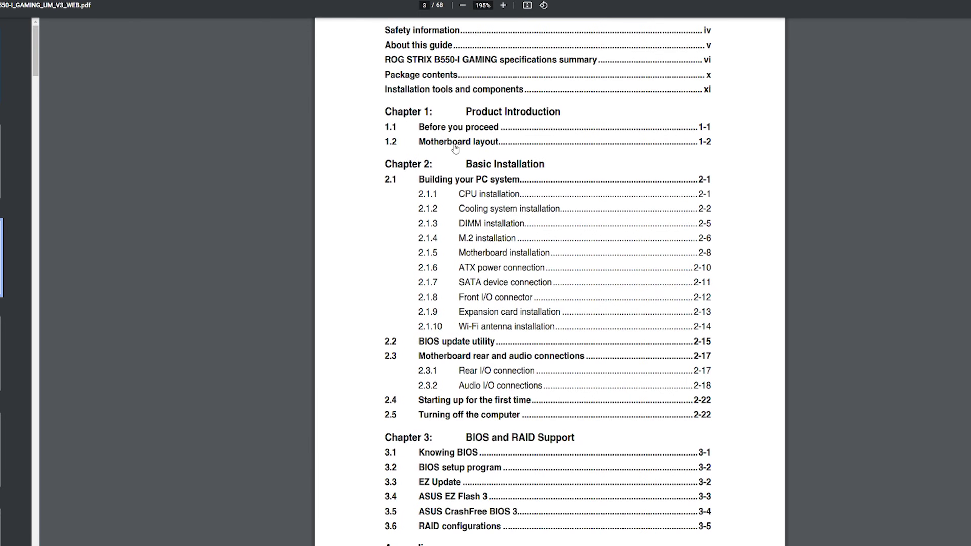
pyautogui.click(455, 143)
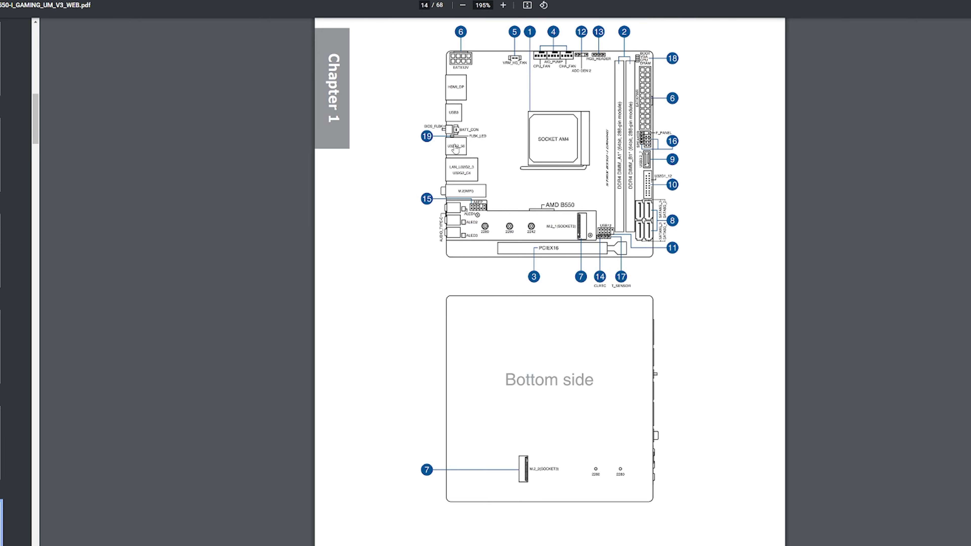
pyautogui.scroll(1, 503, 176)
pyautogui.scroll(-15, 405, 256)
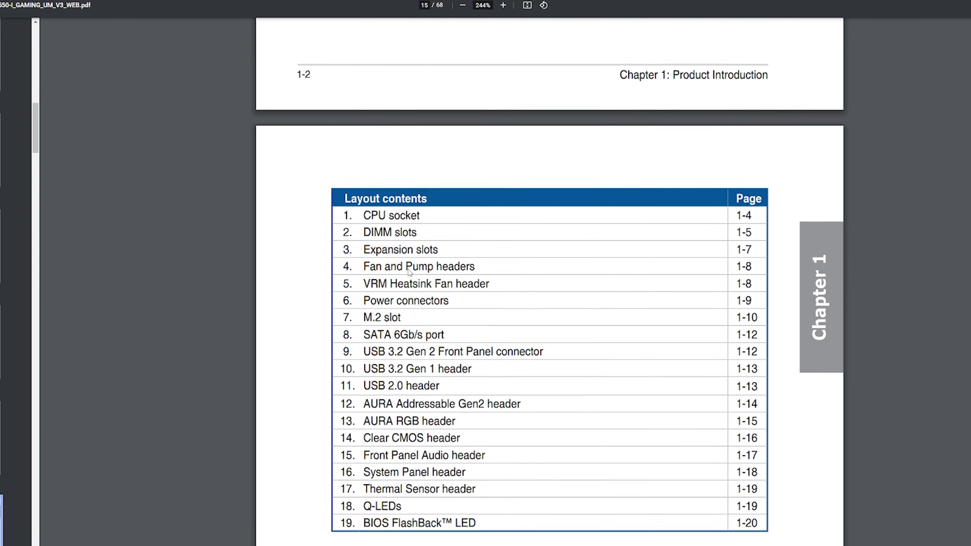
pyautogui.moveTo(461, 413); pyautogui.dragTo(379, 412)
pyautogui.scroll(10, 617, 252)
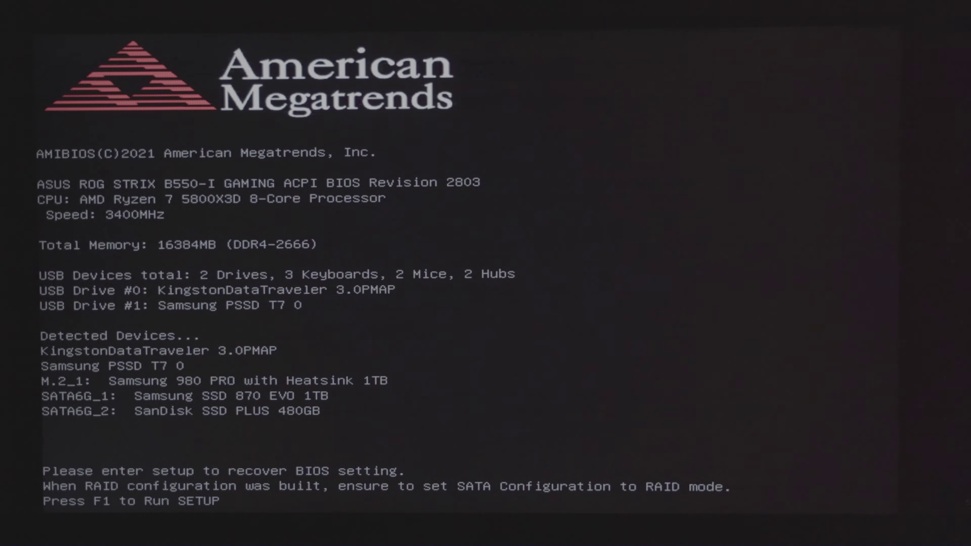
# - Press F1 at the POST screen to enter BIOS setup, showing BIOS 2803
pyautogui.press('F1')
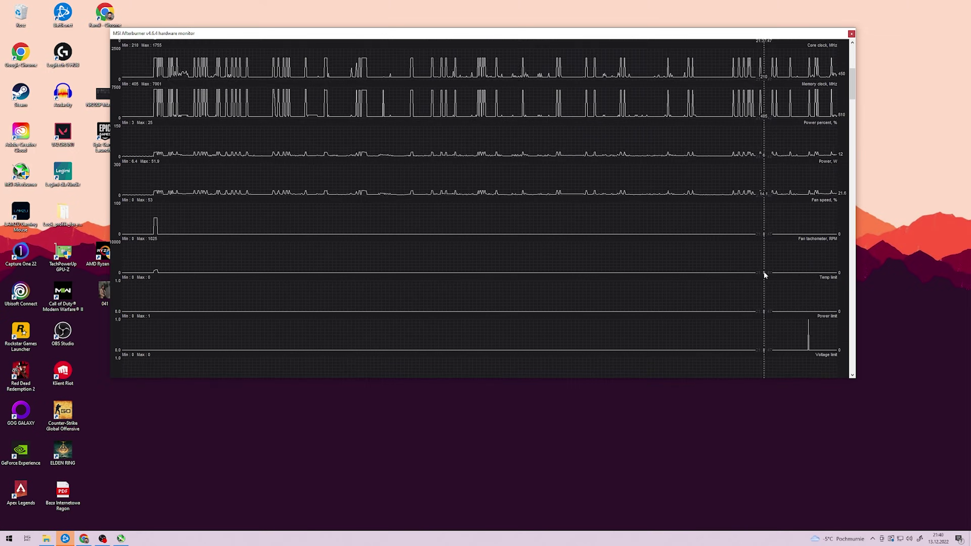
# - Scroll the hardware monitor back to the CPU usage and per-core clock graphs peaking at 4450–4550 MHz
pyautogui.scroll(-2, 764, 271)
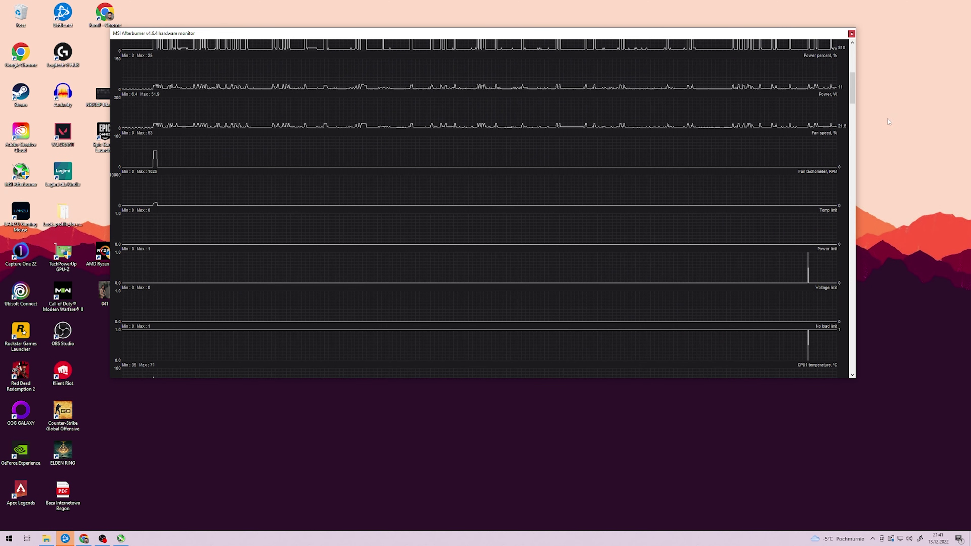
pyautogui.moveTo(855, 90); pyautogui.dragTo(856, 117)
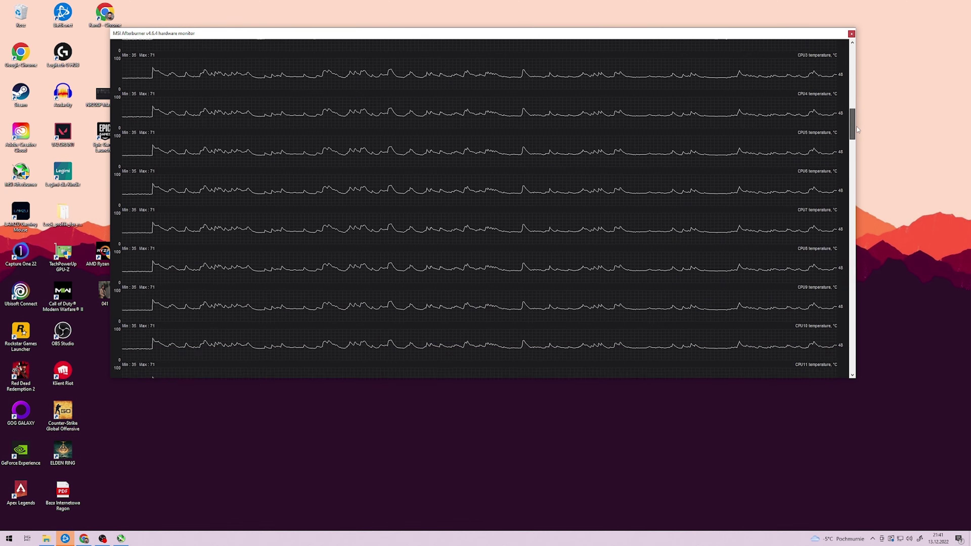
pyautogui.moveTo(858, 130); pyautogui.dragTo(859, 194)
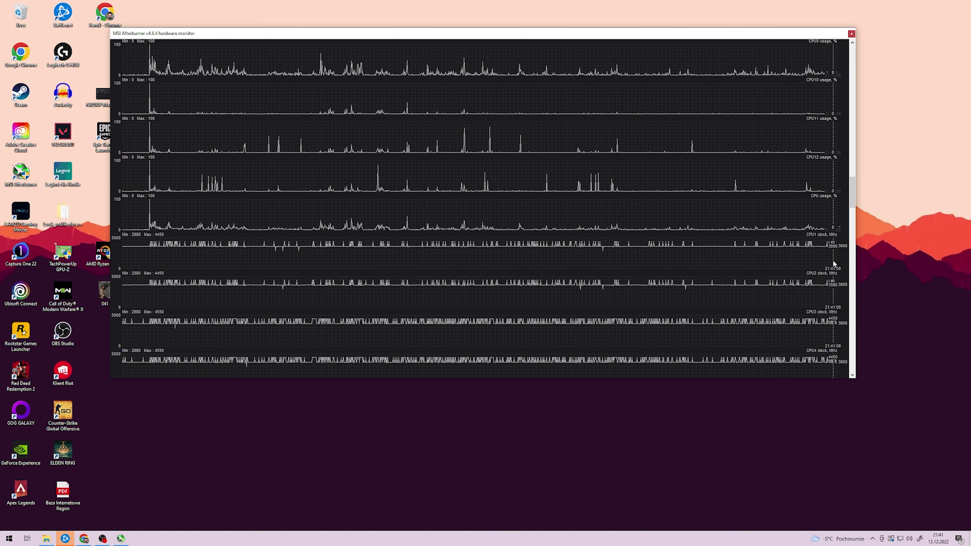